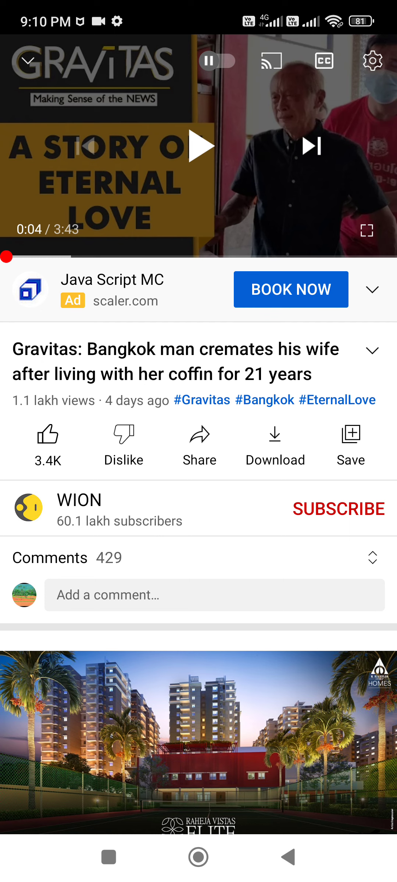
Pause and resume the WION Gravitas news video about the Bangkok man
left_click(200, 147)
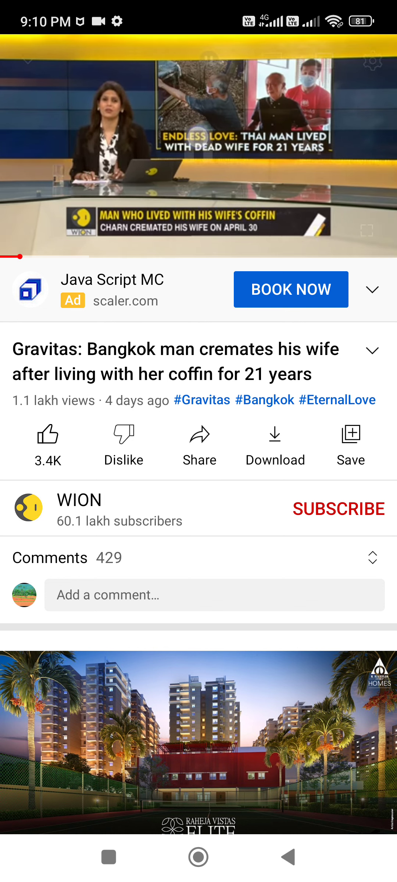
left_click(199, 146)
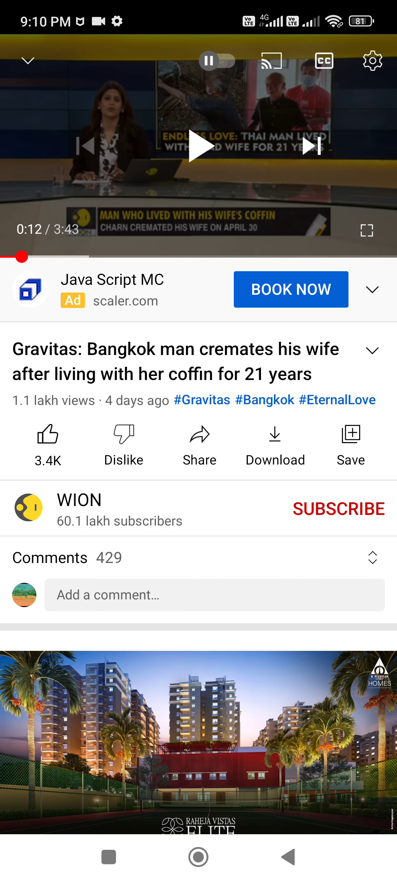
mouse_move(123, 138)
left_mouse_down()
mouse_move(124, 184)
mouse_move(122, 144)
left_mouse_up()
left_click(198, 146)
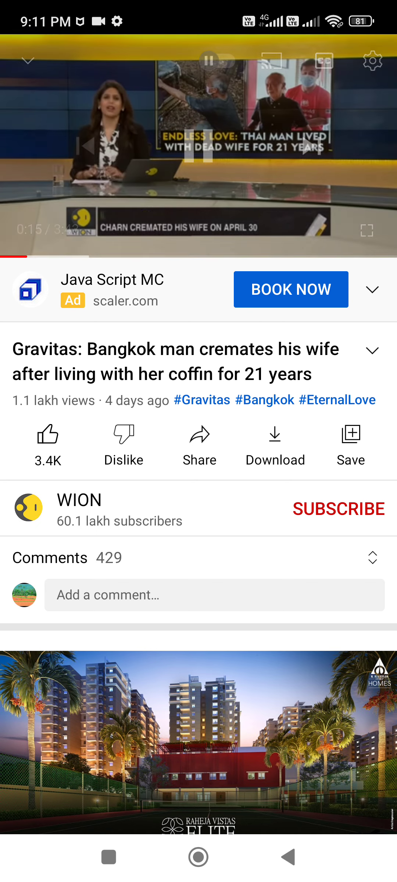
left_click(111, 857)
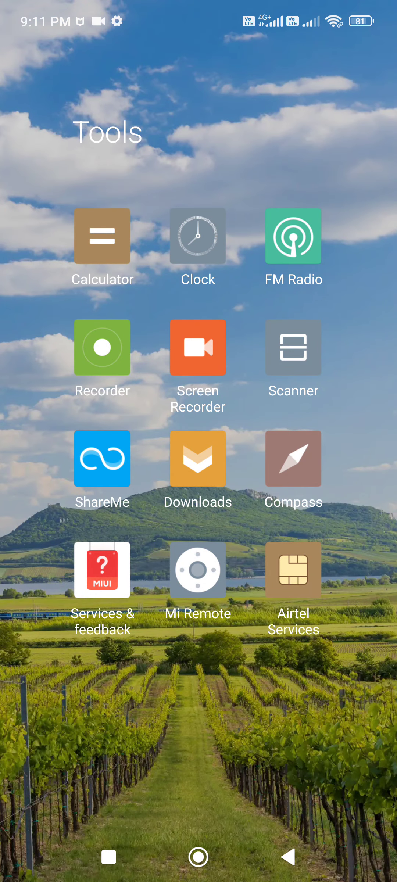
Return to the Android home screen and swipe to the app page holding Chrome
left_click(288, 858)
mouse_move(103, 620)
left_mouse_down()
mouse_move(310, 620)
mouse_move(104, 620)
left_mouse_up()
left_click_drag(311, 621, 103, 620)
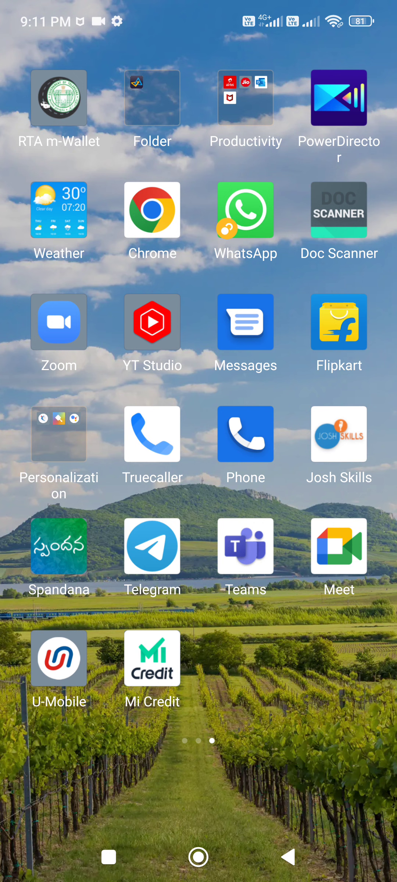
mouse_move(103, 620)
left_mouse_down()
mouse_move(310, 621)
mouse_move(103, 621)
left_mouse_up()
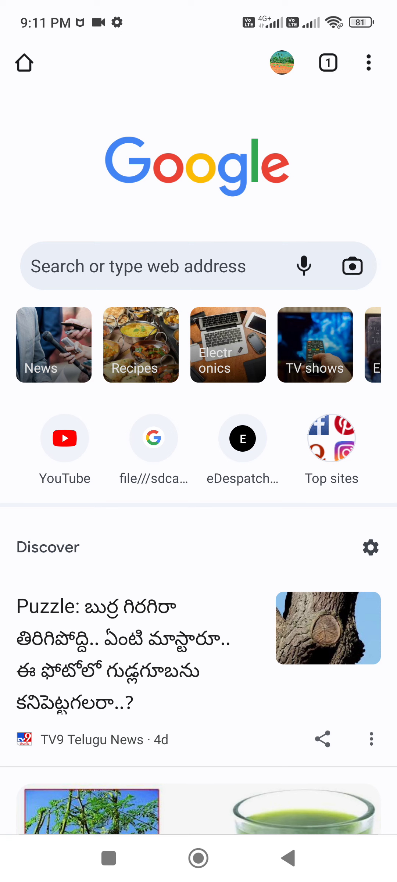
Turn on Desktop site in Chrome's three-dot menu
left_click(369, 63)
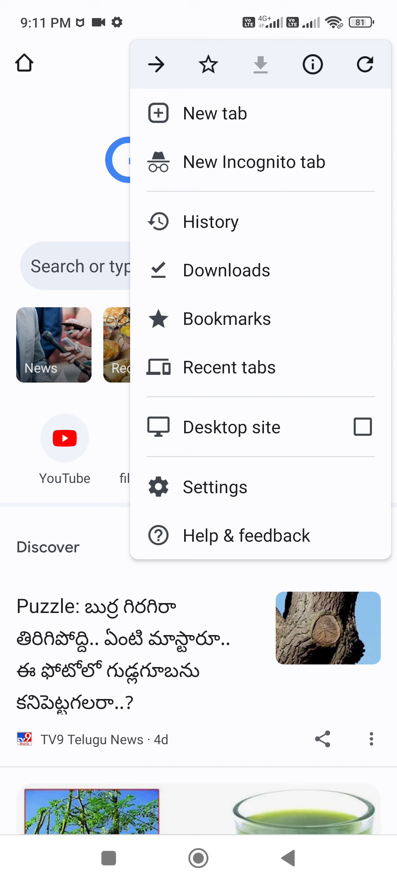
key("Escape")
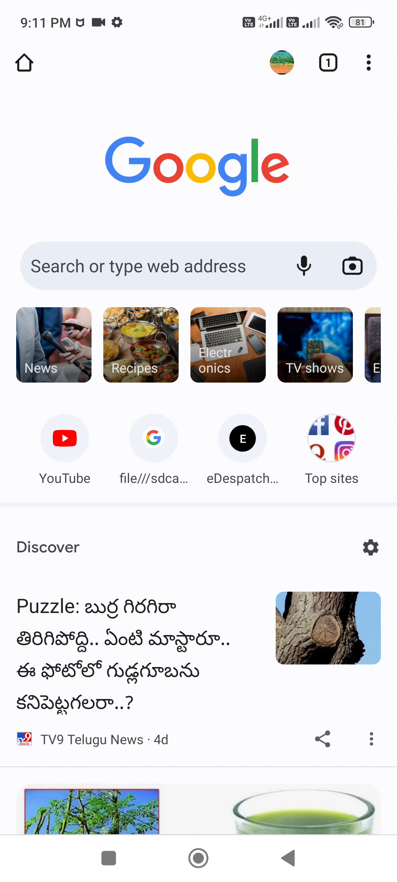
left_click(368, 62)
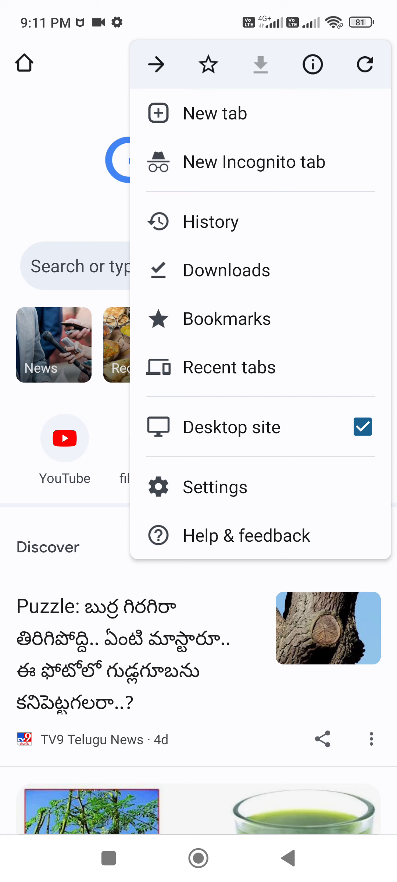
key("Escape")
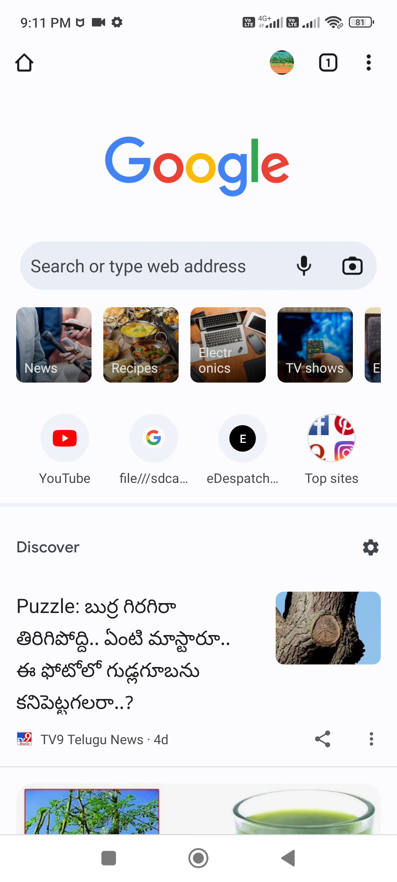
left_click(127, 266)
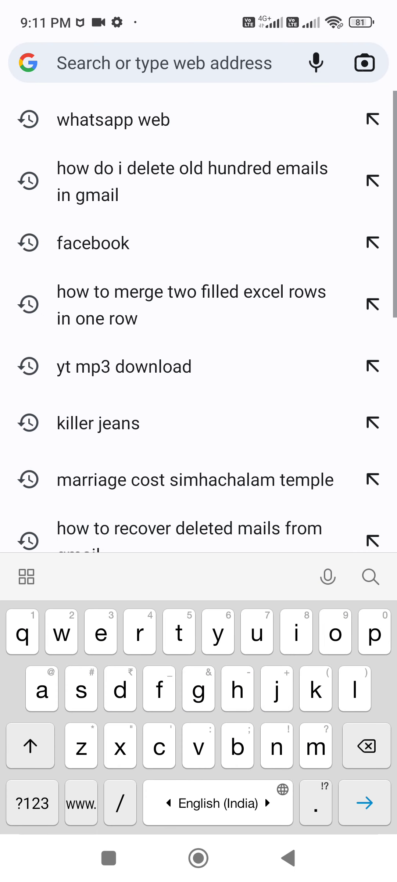
type("y")
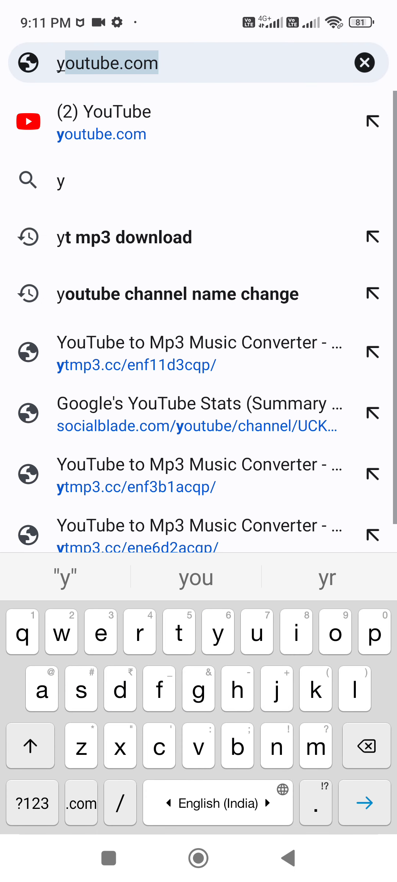
type("u")
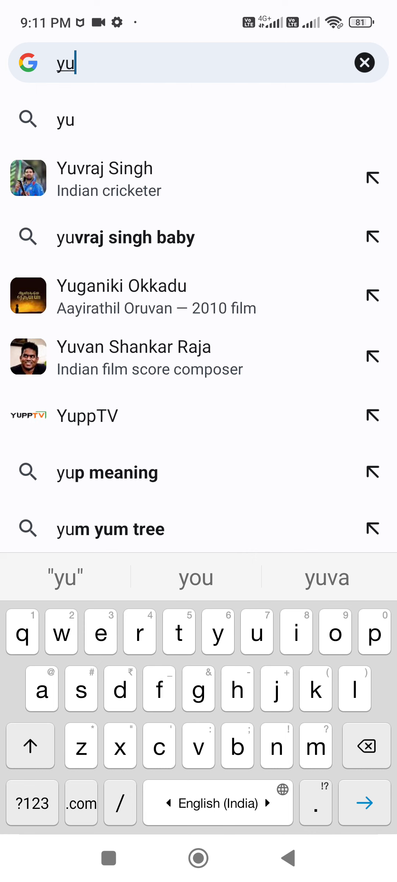
Fix the typed address and load youtube.com from the suggestions
key("BackSpace")
type("outube.com")
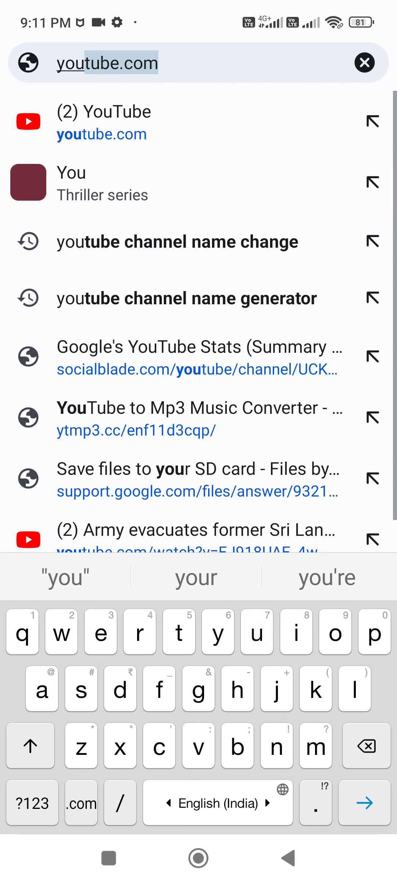
left_click(162, 117)
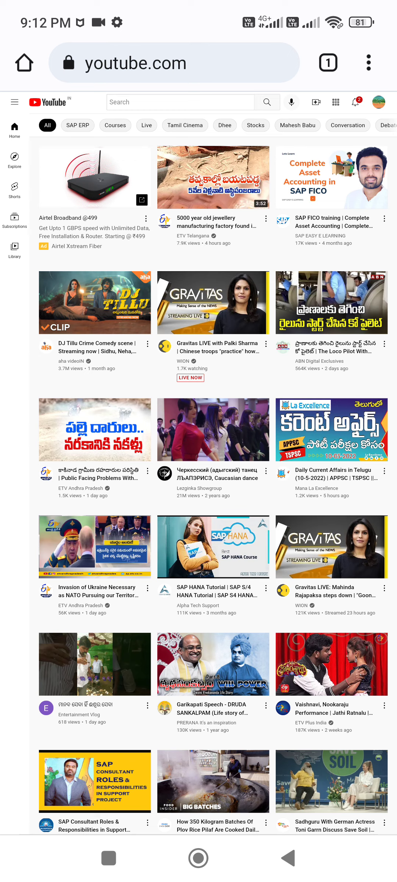
left_click(164, 101)
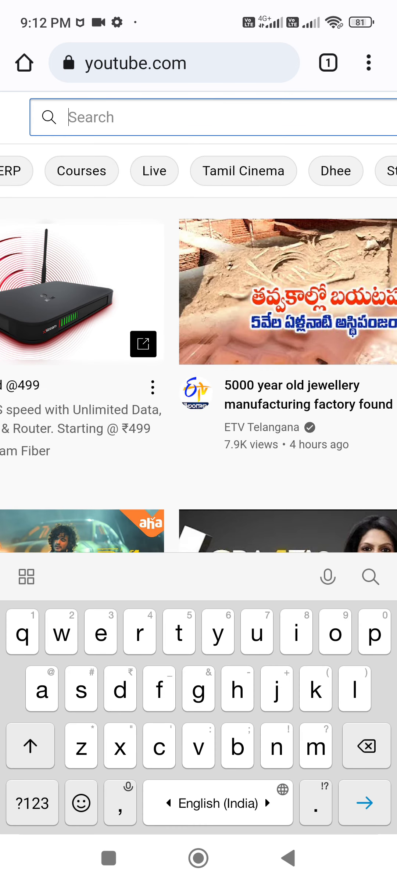
type("te")
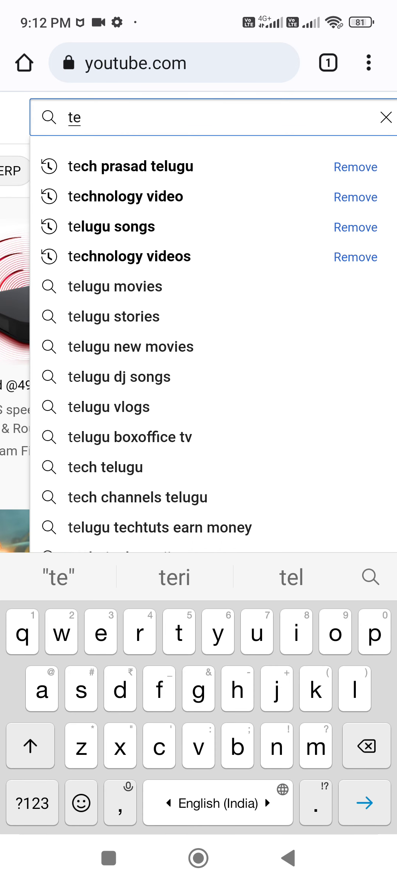
type("lugu")
Run a YouTube search for 'telugu songs'
left_click(111, 166)
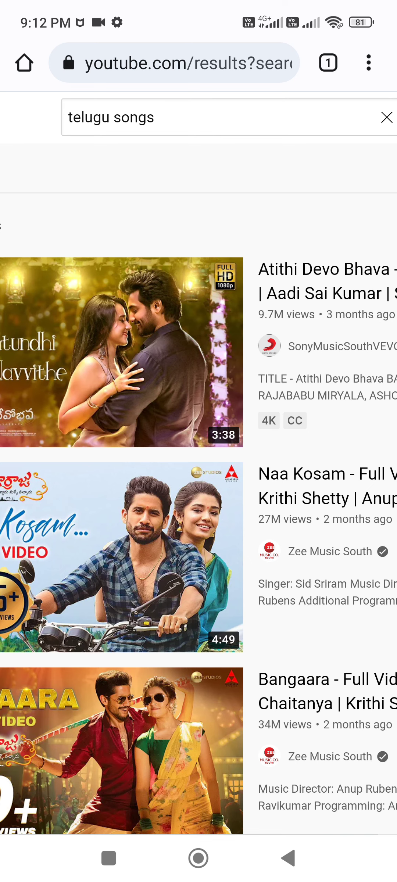
scroll(198, 483, "down", 3)
scroll(199, 483, "up", 3)
scroll(199, 483, "down", 5)
scroll(199, 482, "down", 3)
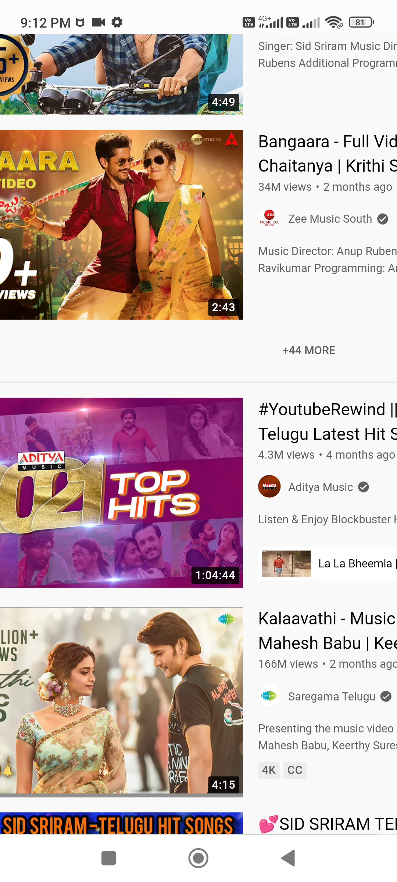
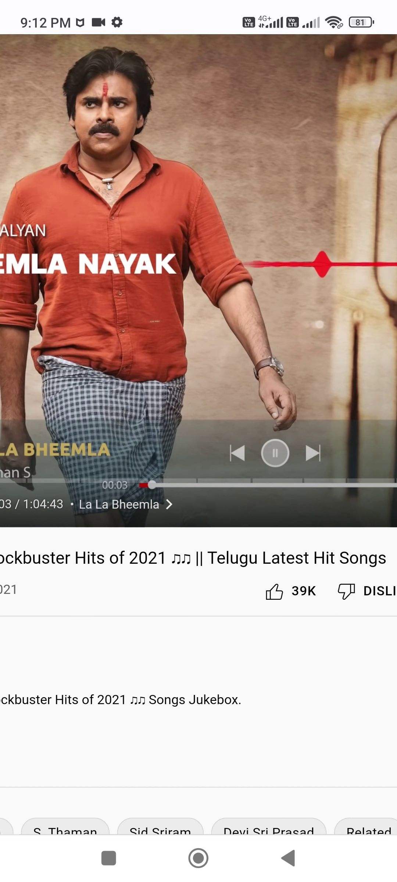
Go to the home screen and resume the Telugu hits jukebox from Chrome's media notification
left_click(108, 862)
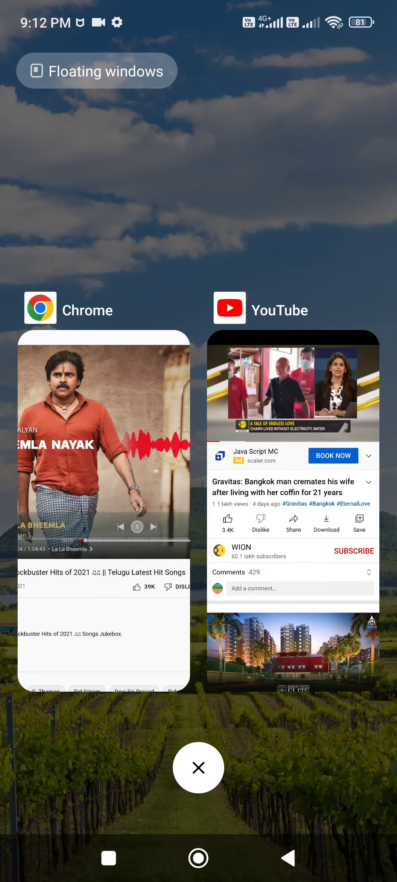
left_click(198, 858)
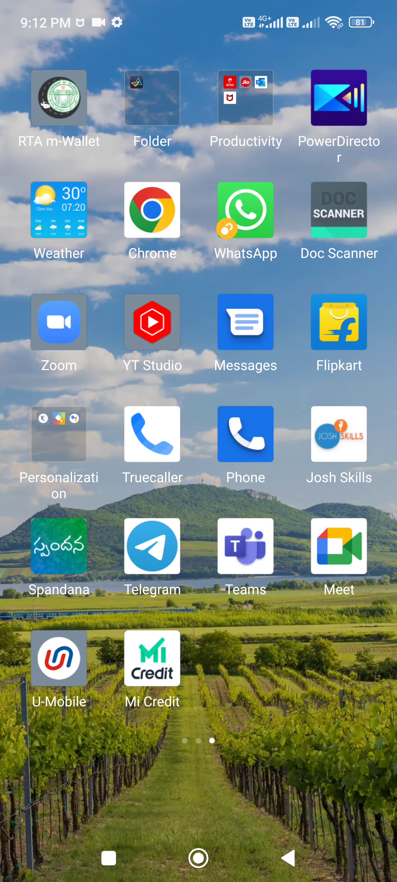
left_click_drag(198, 8, 198, 482)
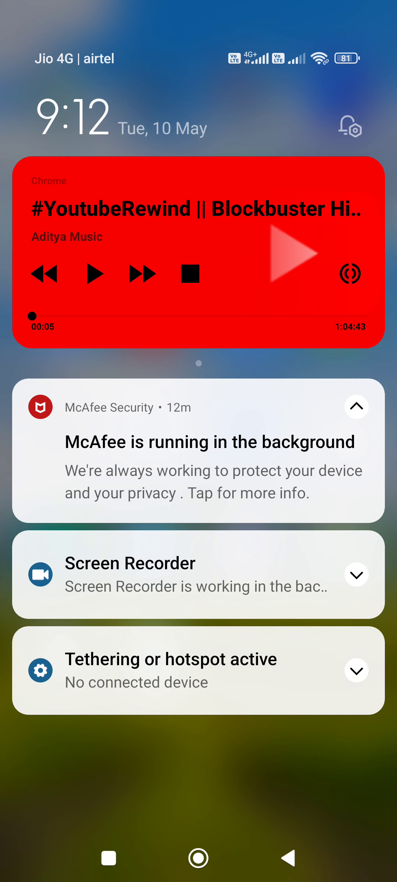
left_click(95, 273)
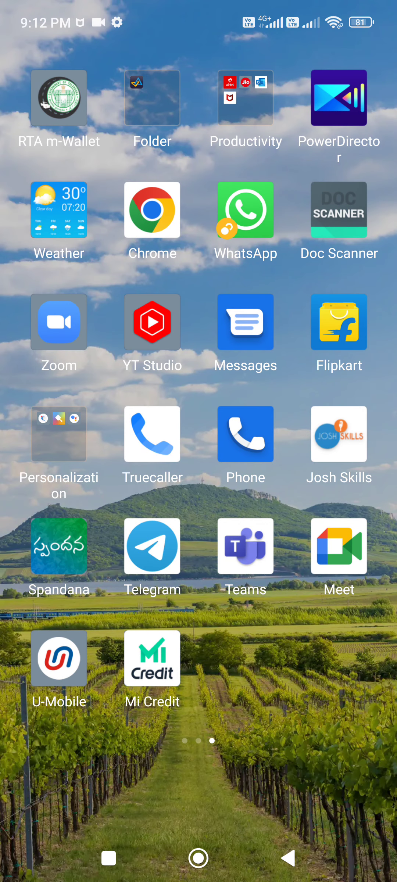
left_click(288, 857)
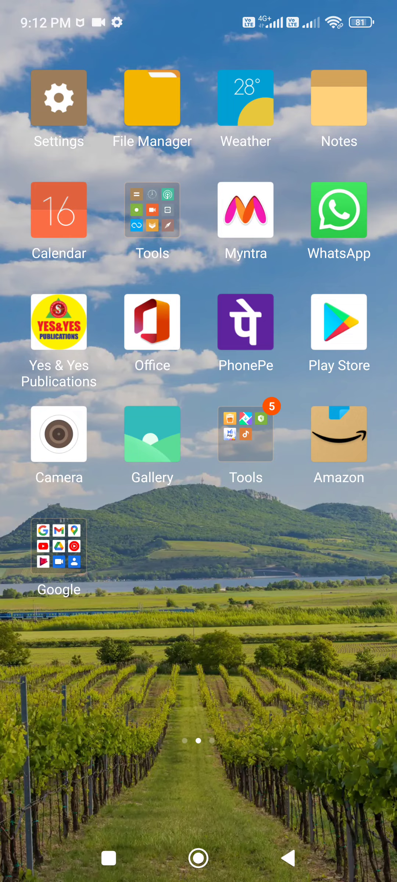
Open WhatsApp's chat list briefly, exit back home, and swipe across the home screen
left_click(338, 210)
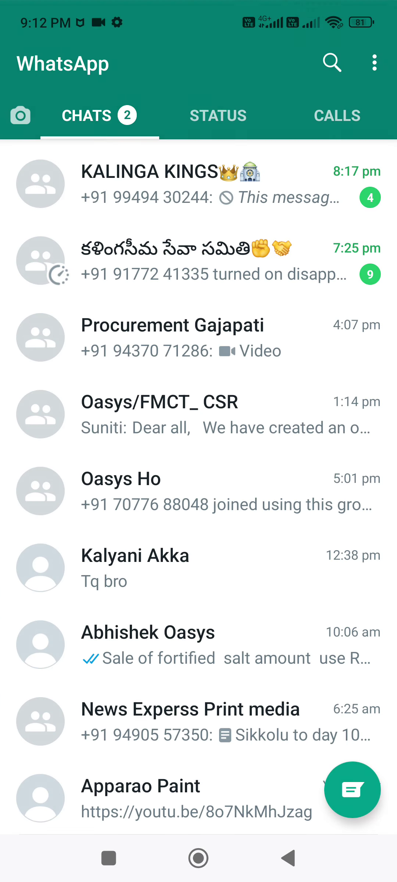
scroll(199, 483, "down", 8)
scroll(199, 482, "down", 8)
scroll(199, 482, "up", 5)
scroll(199, 483, "up", 8)
left_click(288, 858)
mouse_move(104, 440)
left_mouse_down()
mouse_move(310, 441)
mouse_move(103, 441)
left_mouse_up()
mouse_move(220, 565)
left_mouse_down()
mouse_move(173, 566)
mouse_move(262, 558)
left_mouse_up()
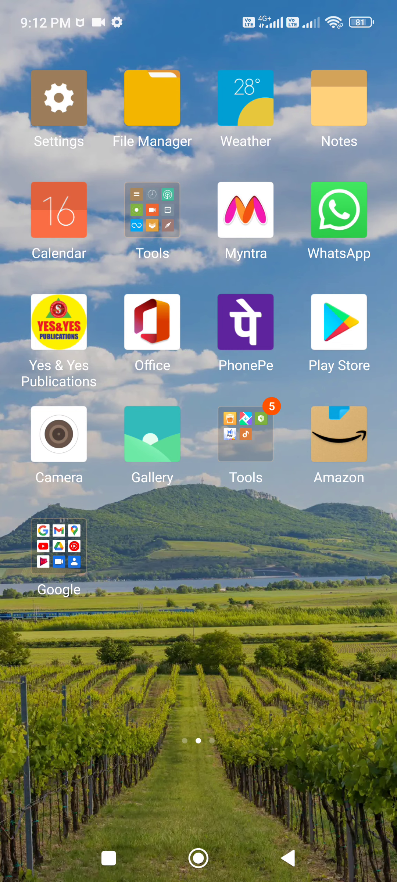
left_click_drag(92, 14, 91, 482)
left_click(92, 268)
left_click_drag(198, 758, 198, 207)
left_click_drag(198, 14, 199, 482)
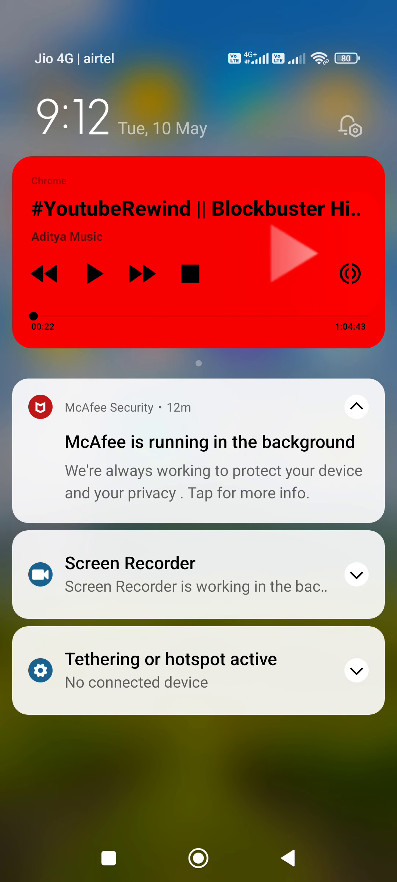
left_click(95, 273)
left_click_drag(199, 758, 198, 207)
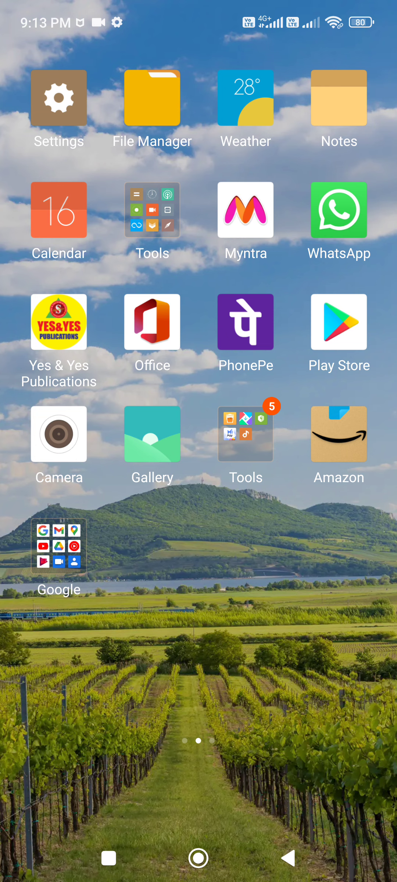
left_click_drag(199, 14, 199, 482)
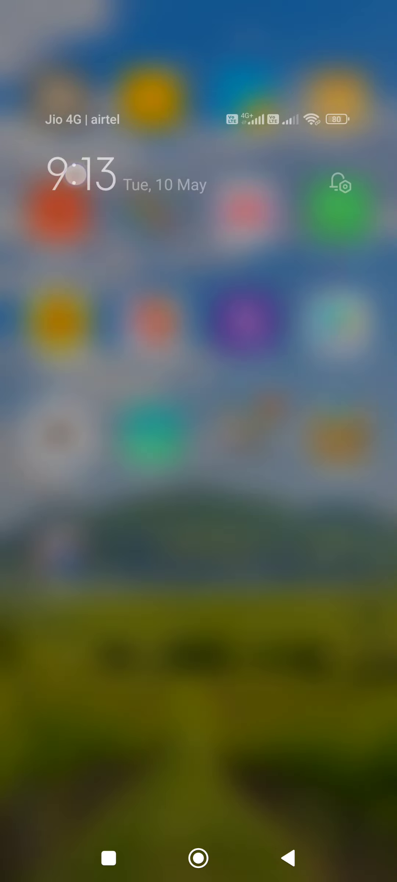
left_click(95, 274)
left_click_drag(198, 758, 199, 206)
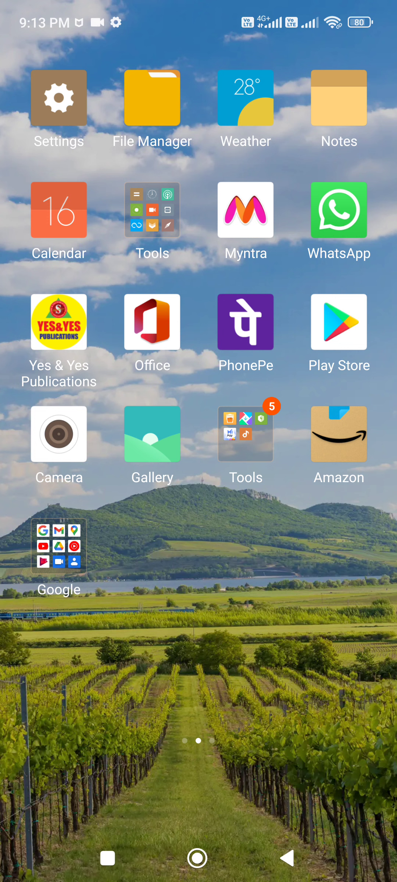
Swipe to the last home screen page, with Chrome, Zoom and Telegram
mouse_move(207, 534)
left_mouse_down()
mouse_move(317, 535)
mouse_move(83, 528)
left_mouse_up()
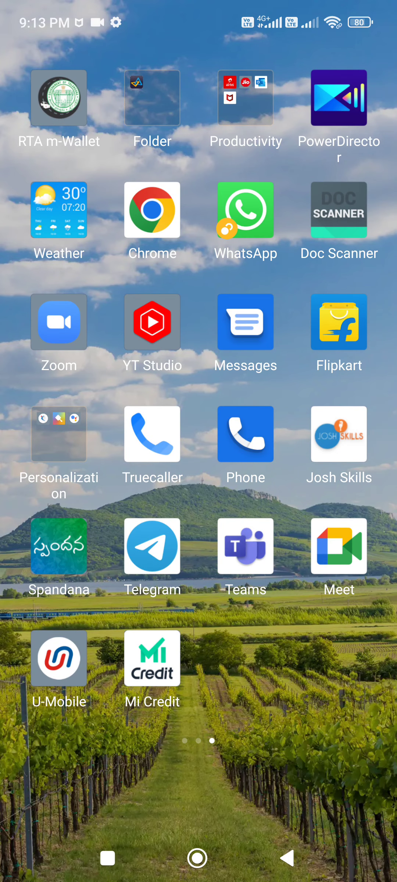